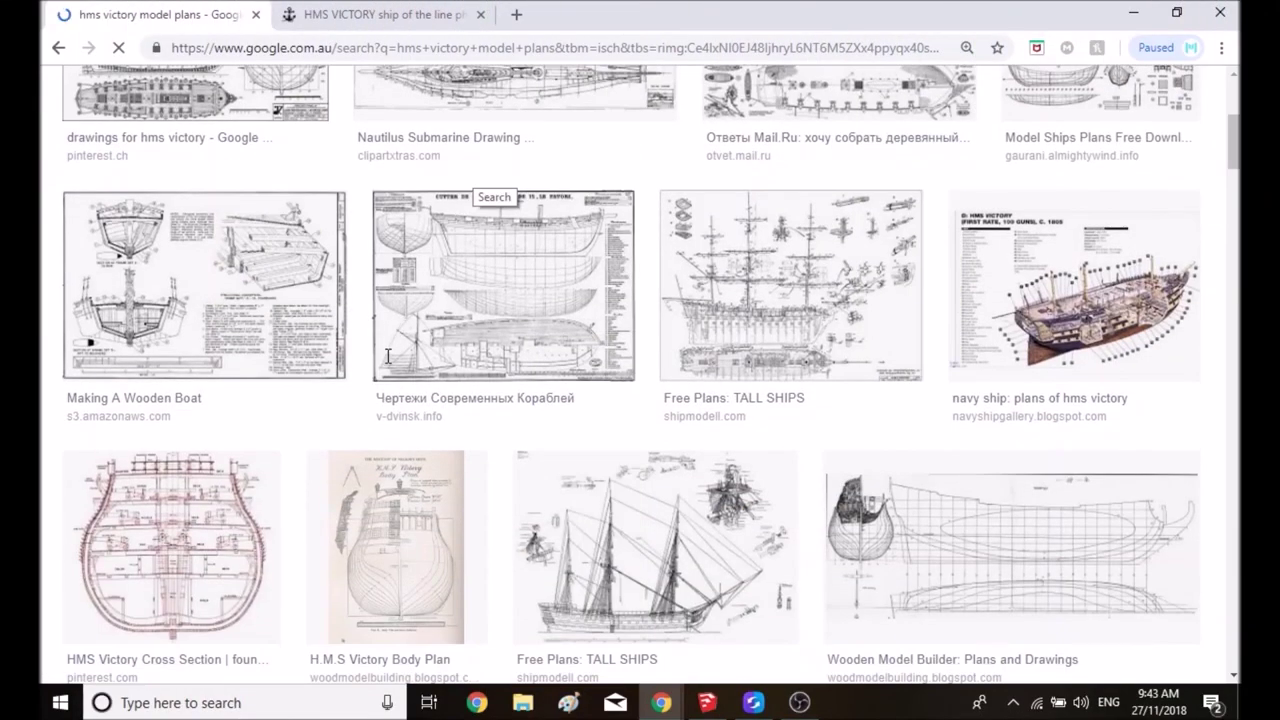
# Step: Examine the HMS Victory reference drawings, the traced body-plan curves, the hull cross-sections and the assembled ship frame from several angles
pyautogui.scroll(-4, 381, 366)
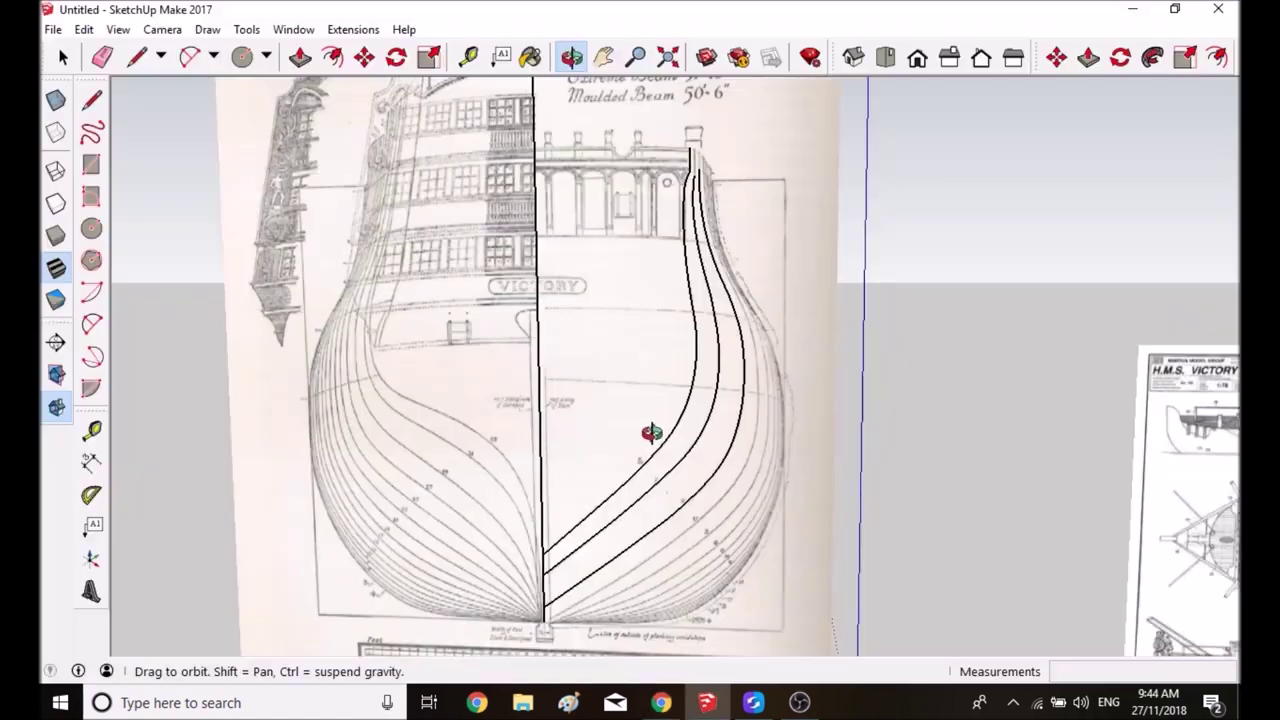
pyautogui.moveTo(651, 431)
pyautogui.mouseDown()
pyautogui.moveTo(623, 463)
pyautogui.moveTo(603, 360)
pyautogui.moveTo(640, 407)
pyautogui.mouseUp()
pyautogui.scroll(8, 640, 407)
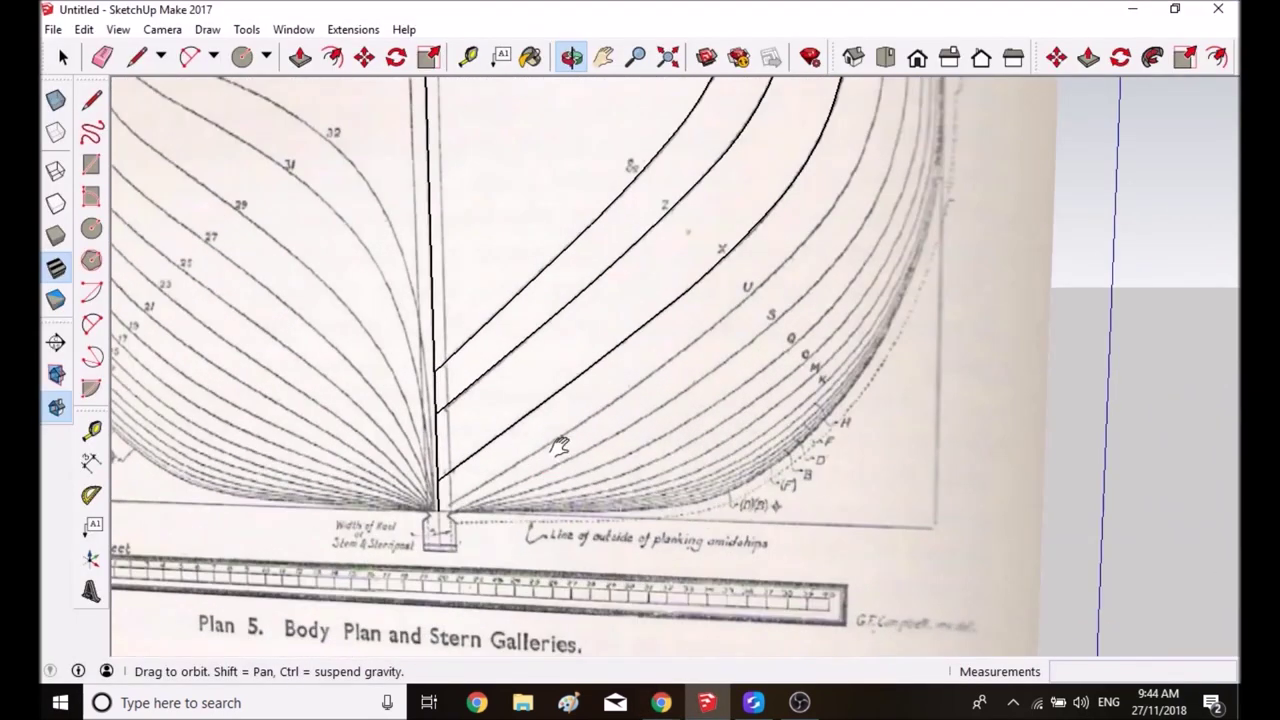
pyautogui.scroll(-6, 523, 511)
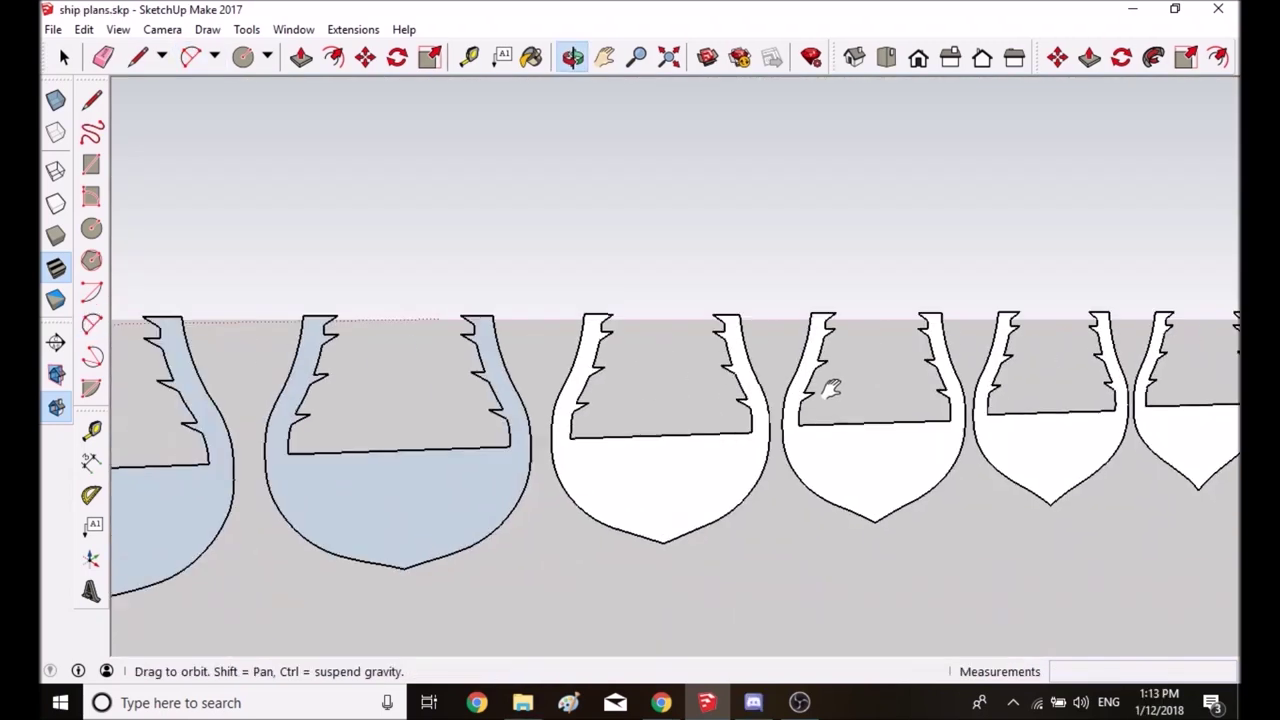
pyautogui.moveTo(830, 390); pyautogui.dragTo(403, 408)
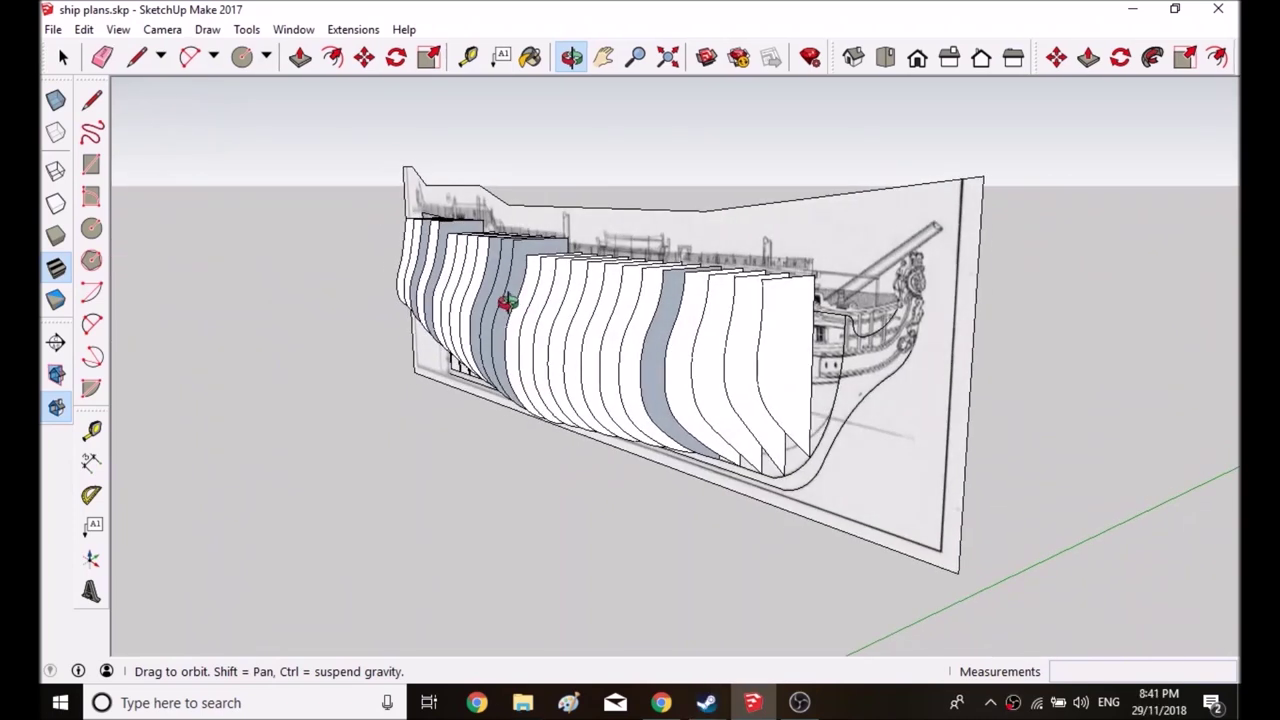
pyautogui.moveTo(503, 286); pyautogui.dragTo(340, 303)
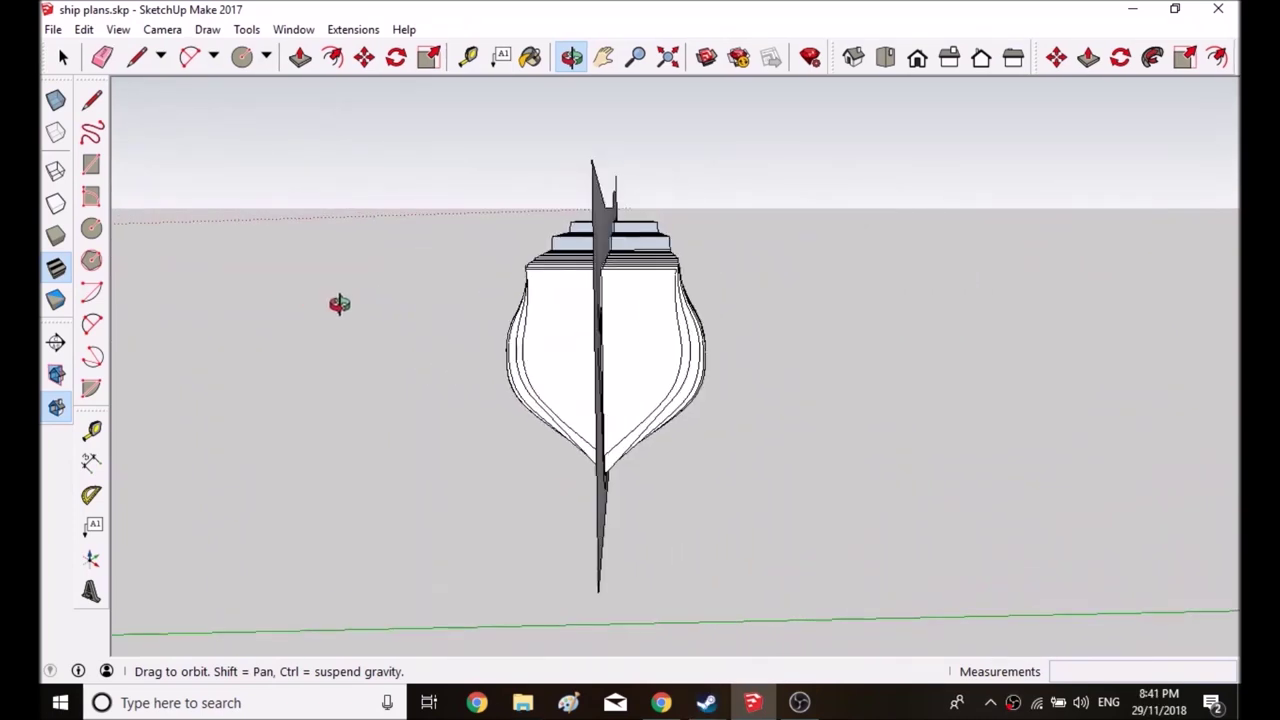
pyautogui.moveTo(520, 325); pyautogui.dragTo(793, 333)
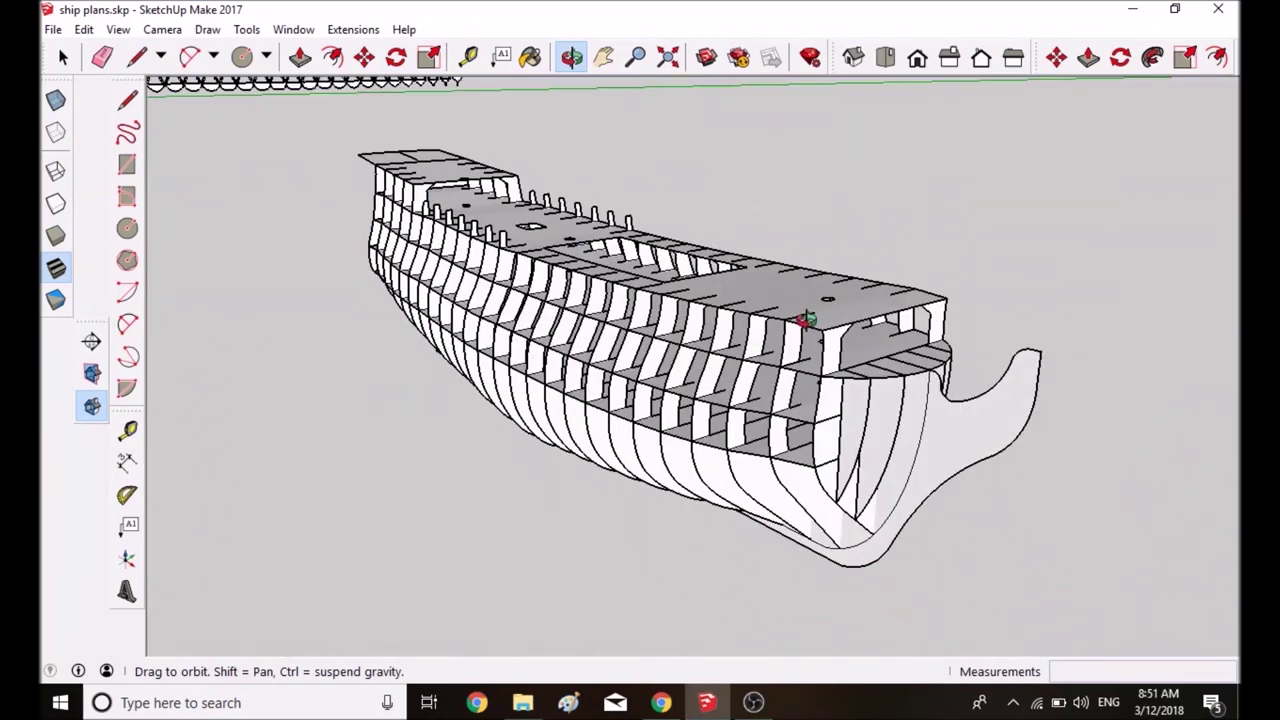
pyautogui.moveTo(640, 286); pyautogui.dragTo(405, 298)
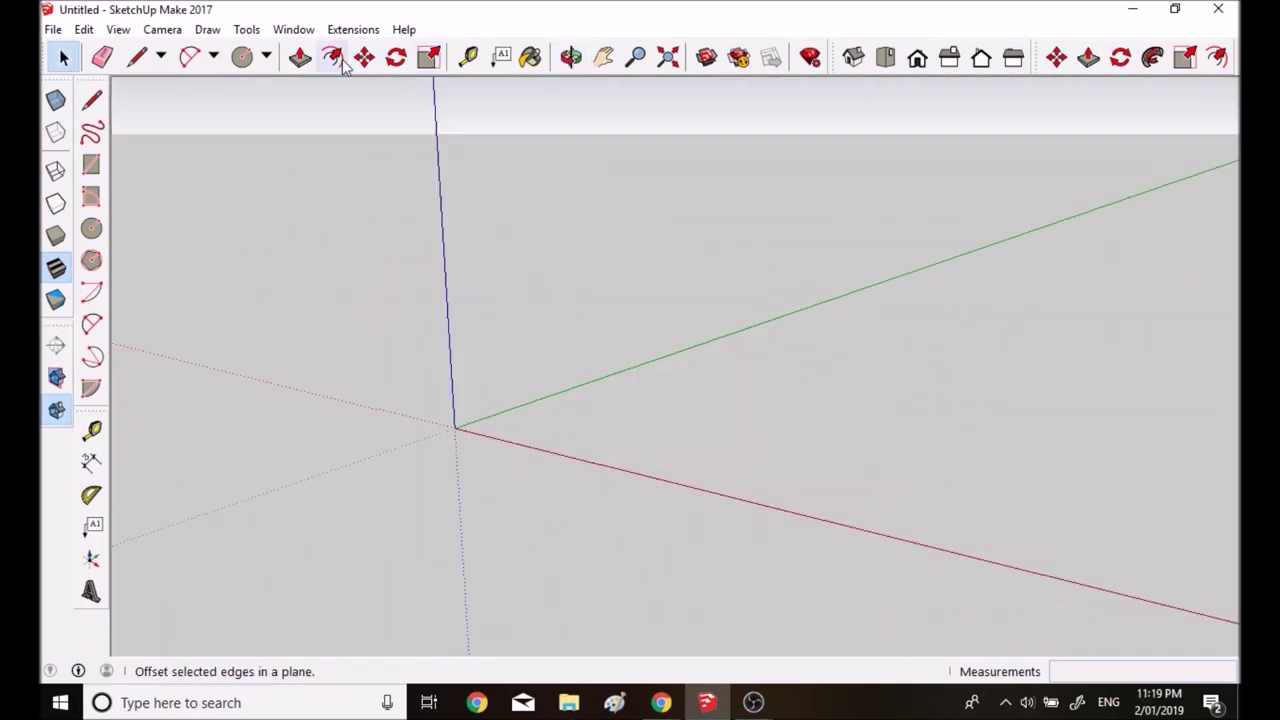
# Step: Search the 3D Warehouse for "model ship plans"
pyautogui.click(55, 30)
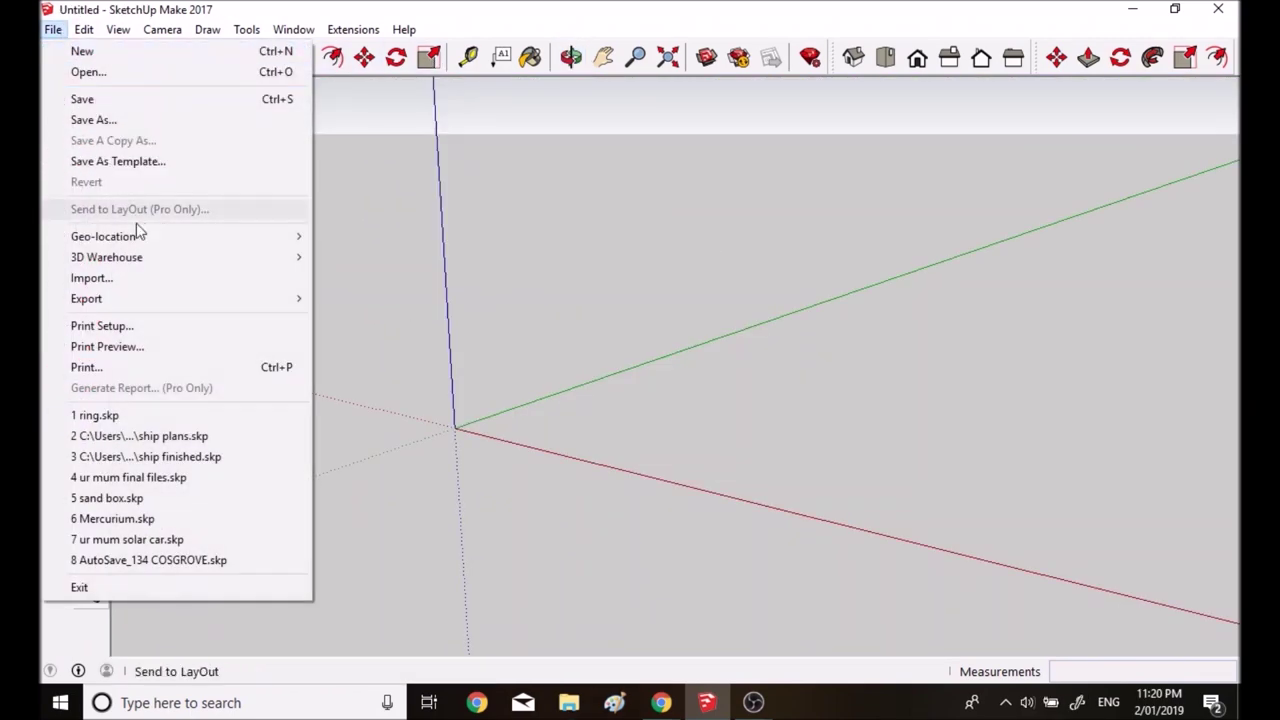
pyautogui.moveTo(145, 258)
pyautogui.click(387, 258)
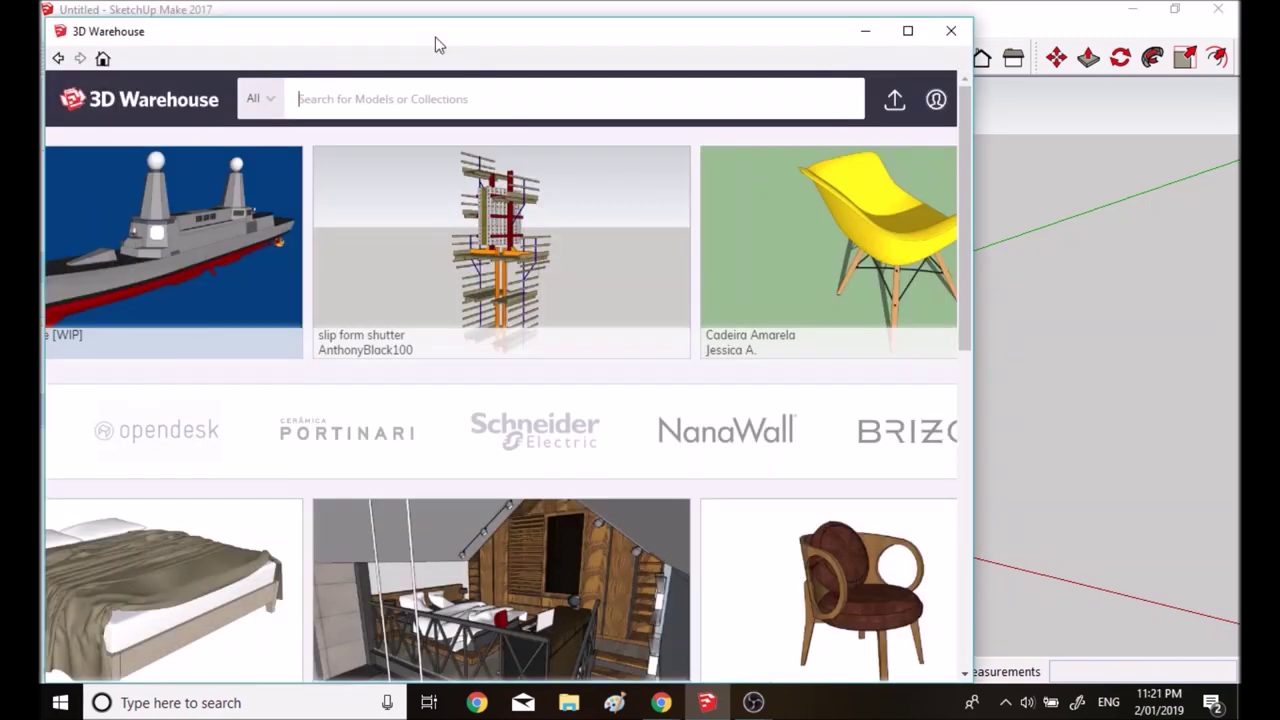
pyautogui.write('model s')
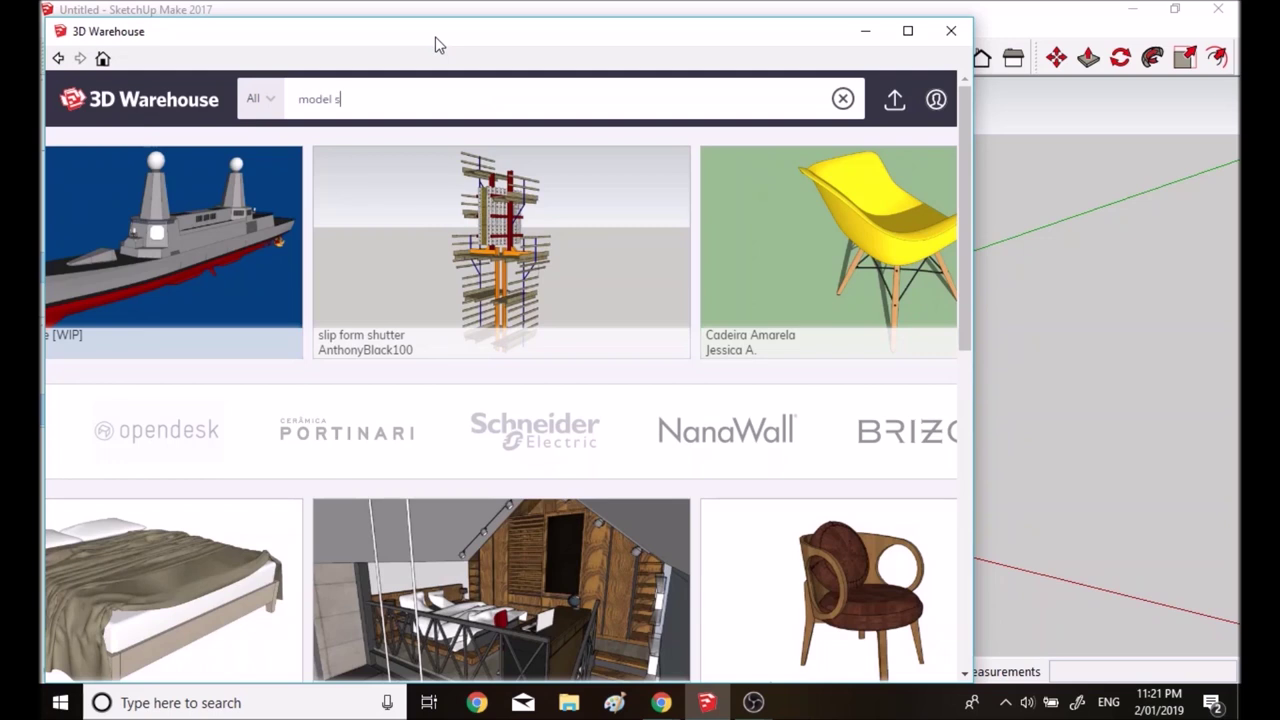
pyautogui.write('hip plans')
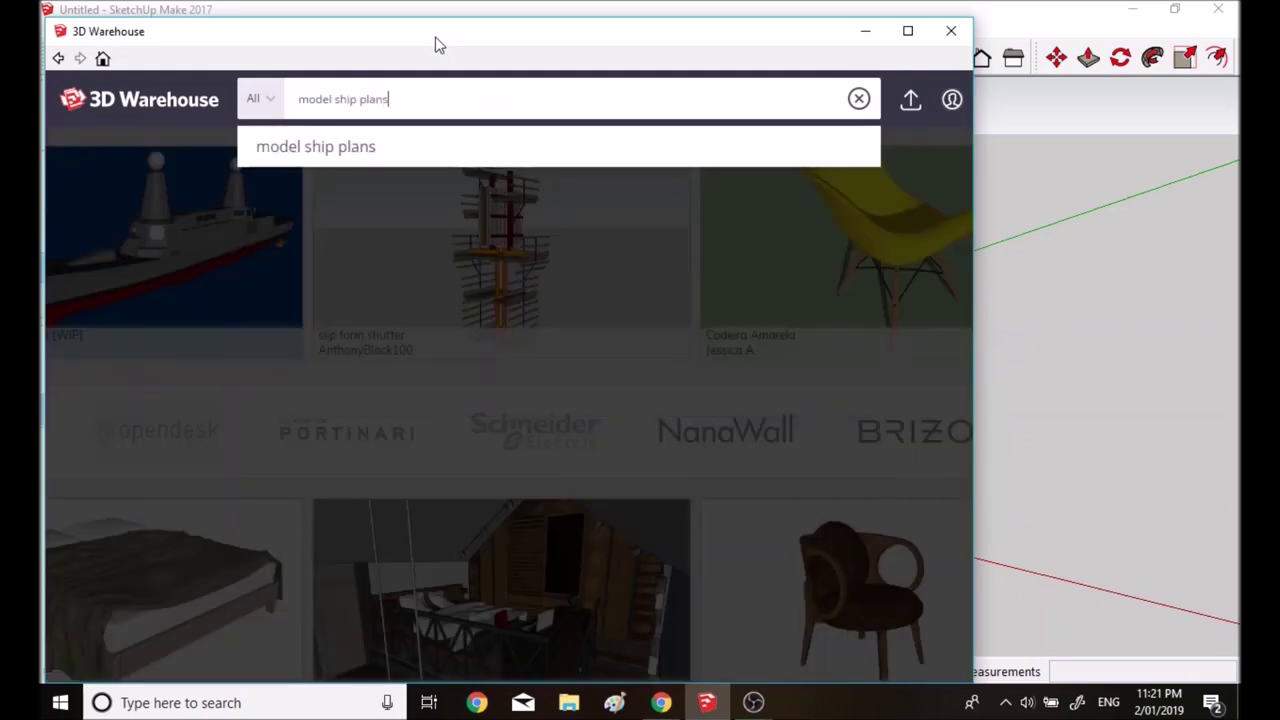
pyautogui.press('Return')
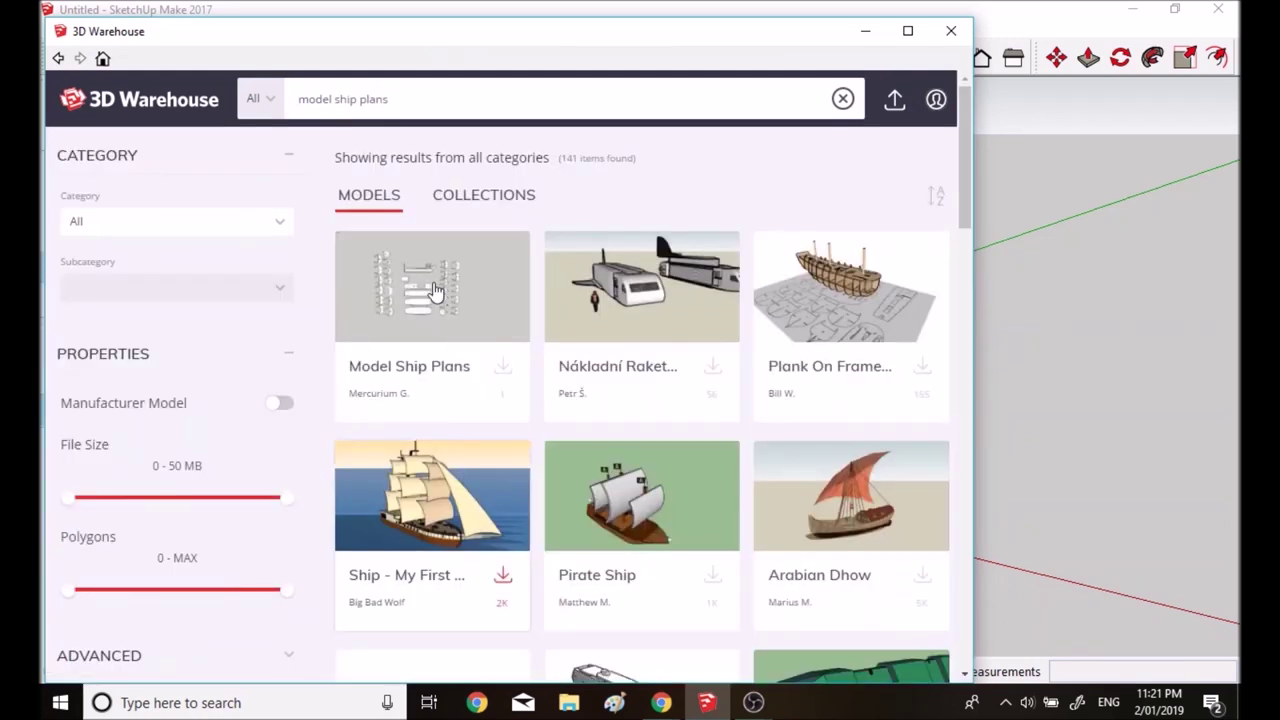
# Step: Download the Model Ship Plans model from the search results and load it directly into the current model
pyautogui.moveTo(449, 338)
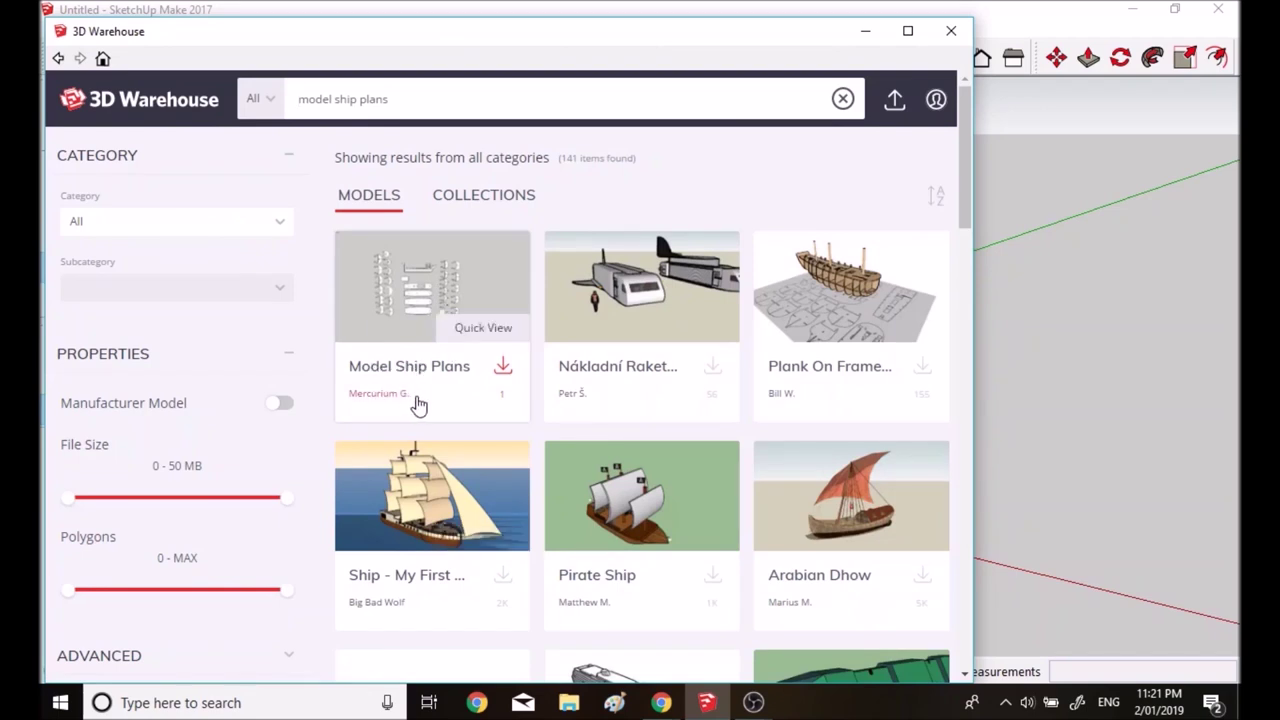
pyautogui.click(378, 312)
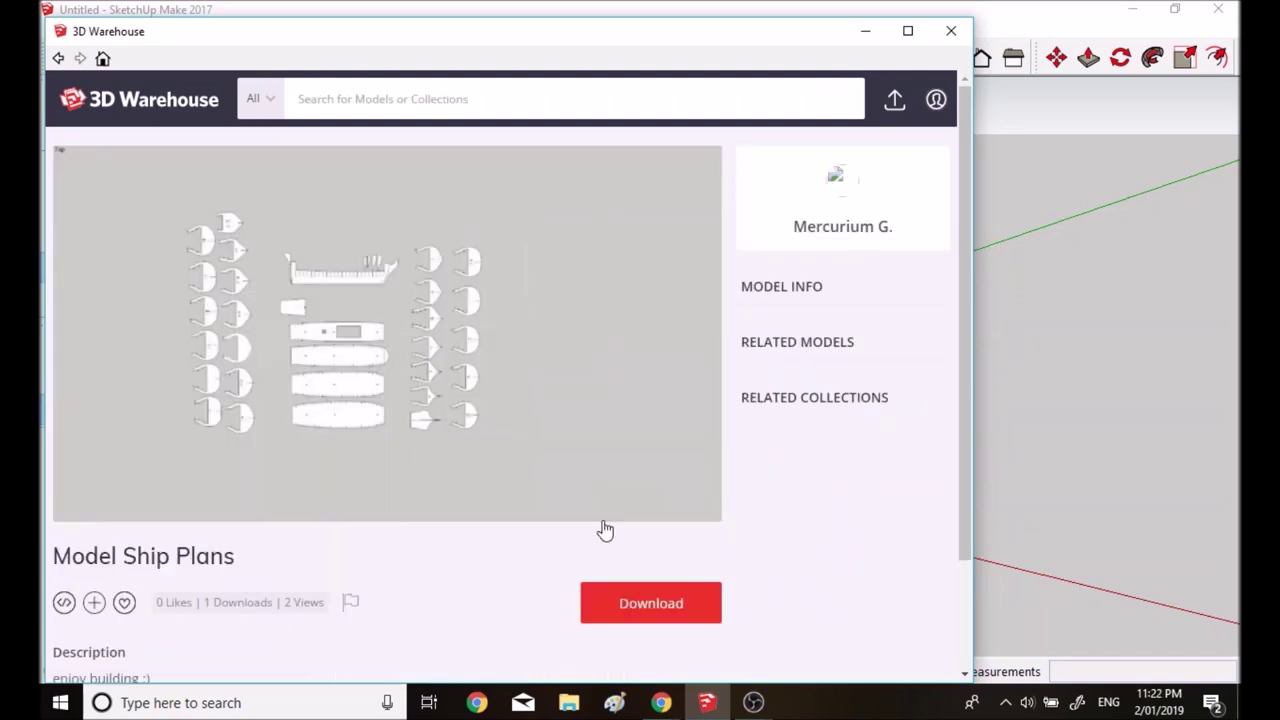
pyautogui.scroll(-1, 605, 530)
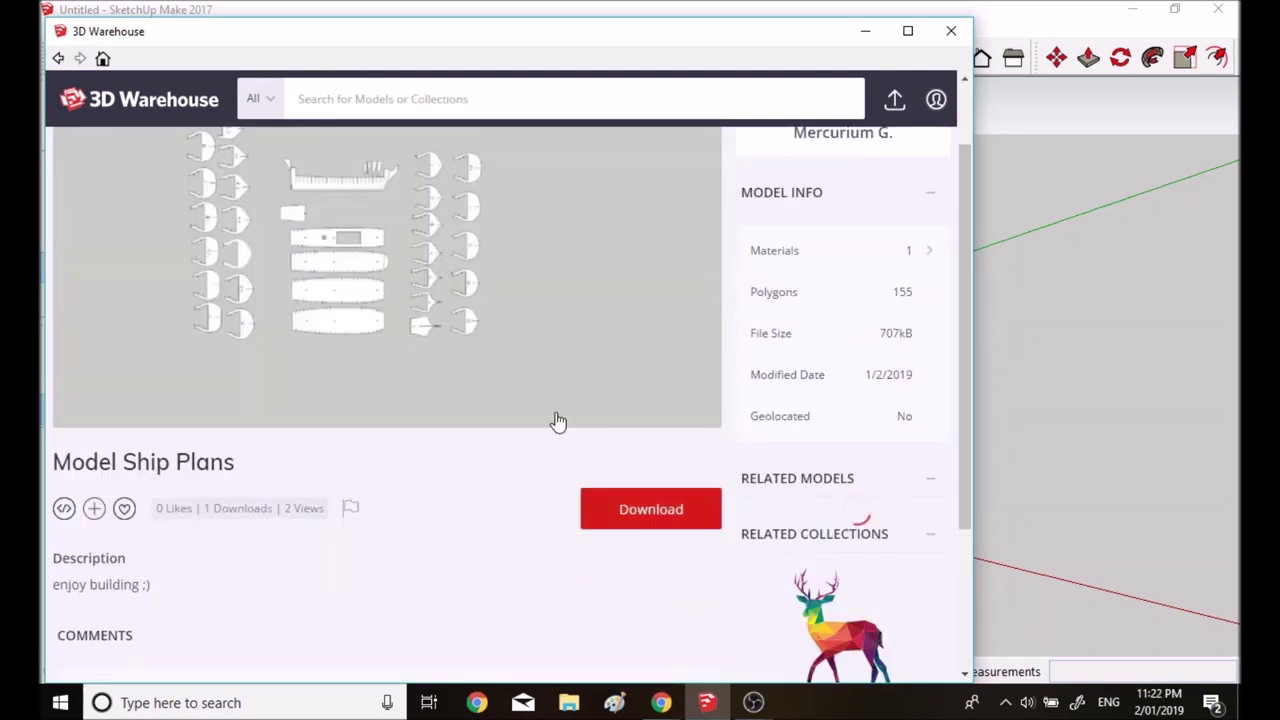
pyautogui.scroll(1, 585, 460)
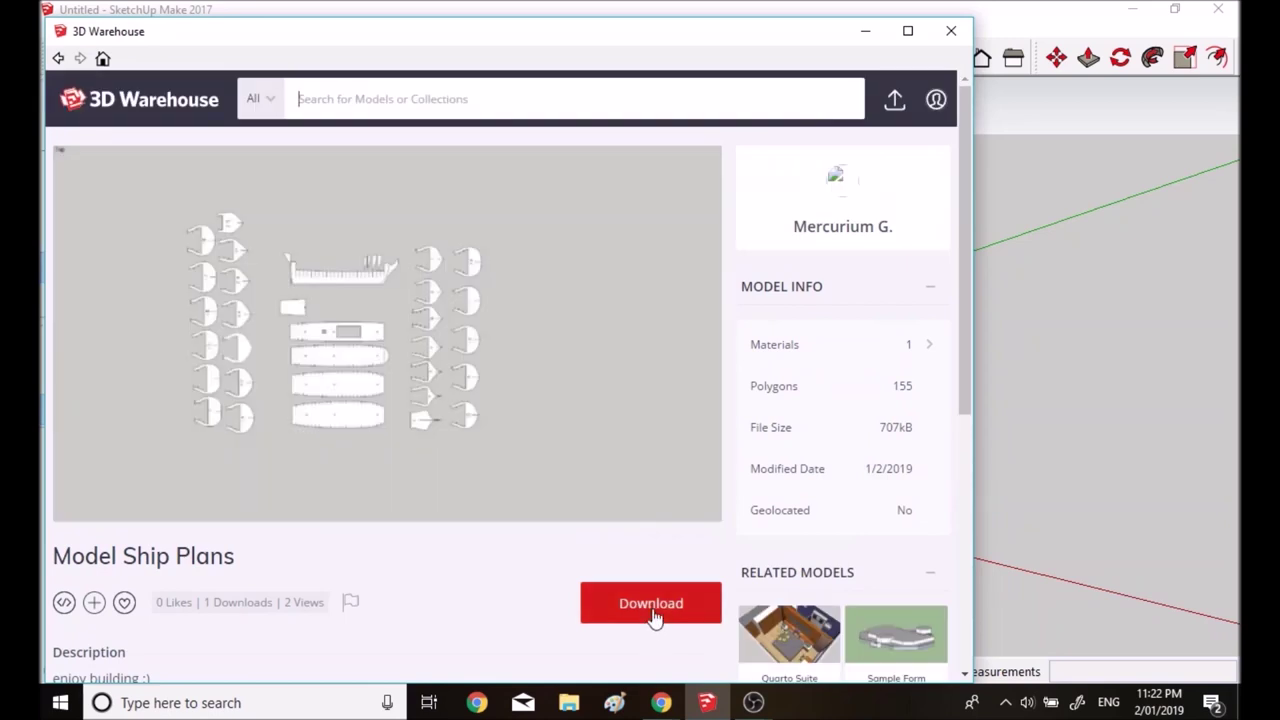
pyautogui.click(650, 604)
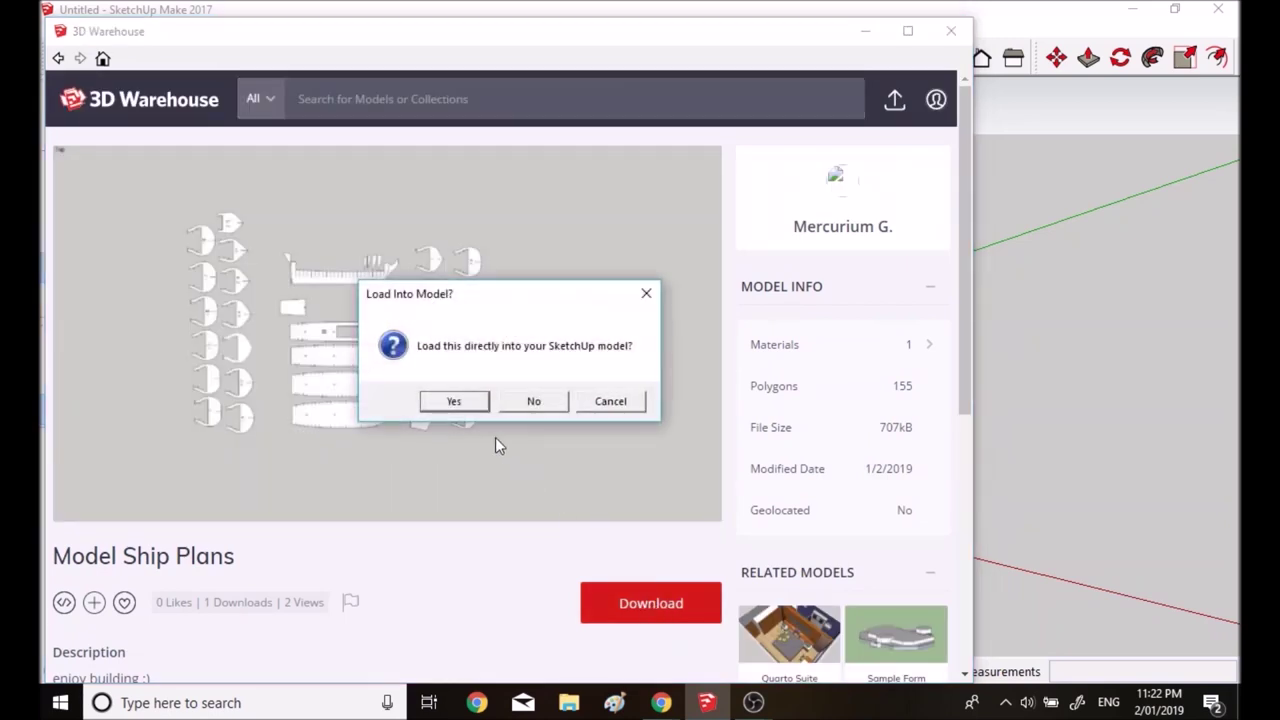
pyautogui.click(455, 402)
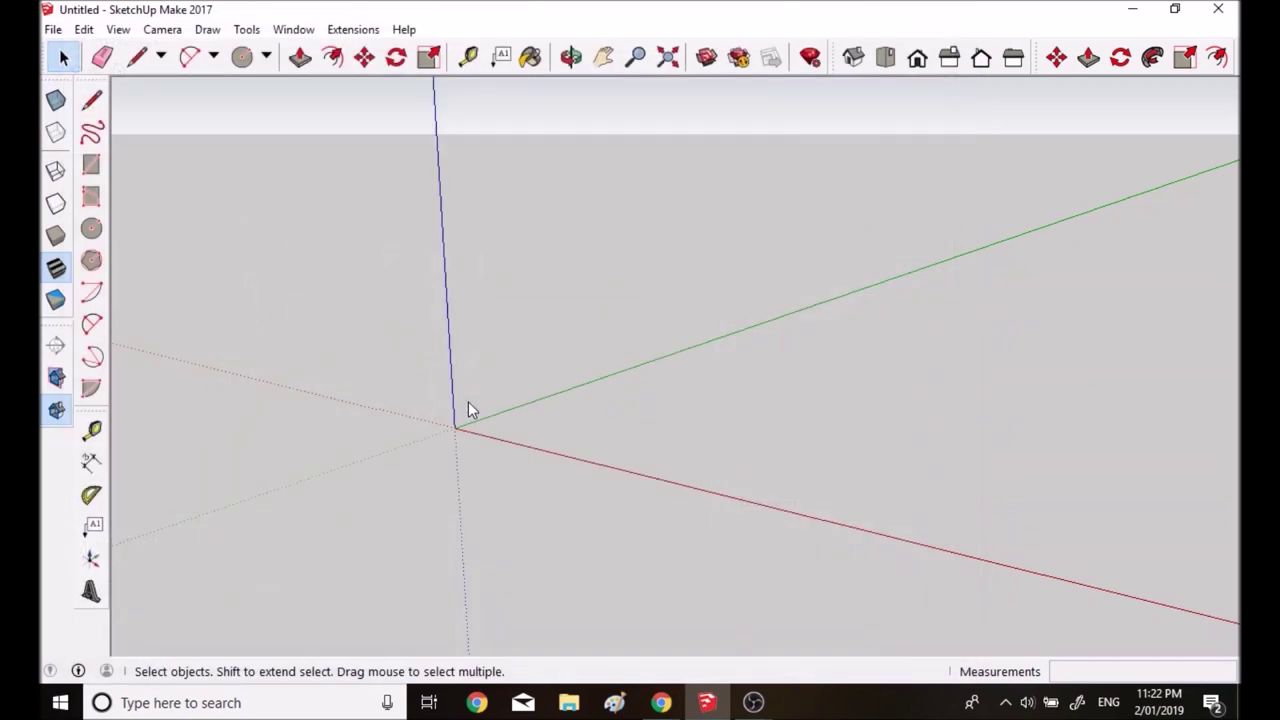
# Step: Set the camera to parallel projection and show the imported ship plans in the top view, filling the drawing area
pyautogui.press('o')
pyautogui.moveTo(468, 401); pyautogui.dragTo(474, 480)
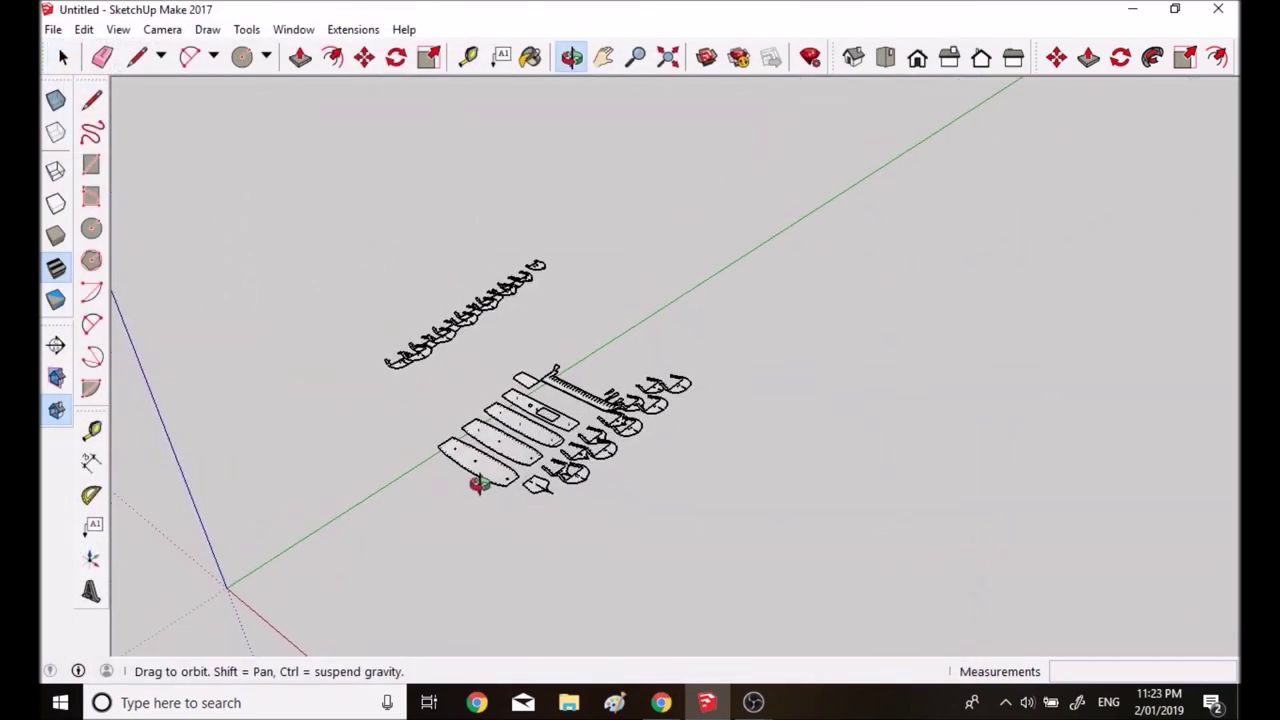
pyautogui.click(162, 30)
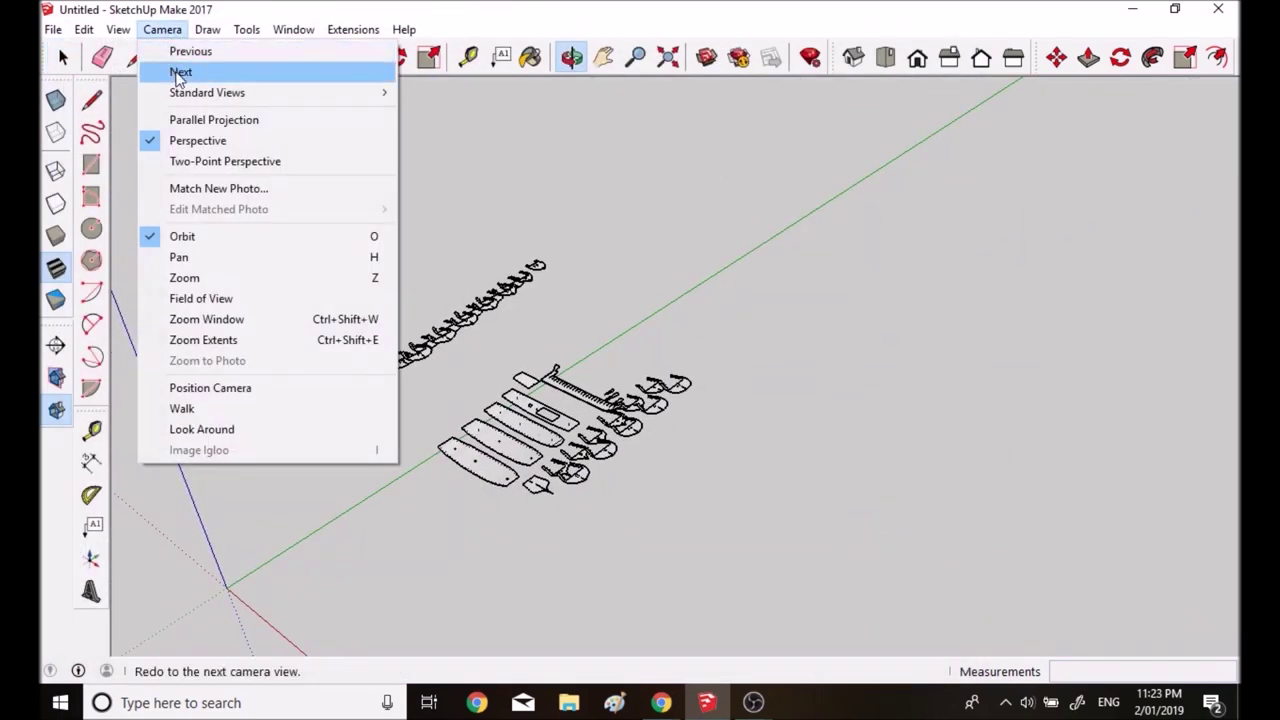
pyautogui.click(203, 121)
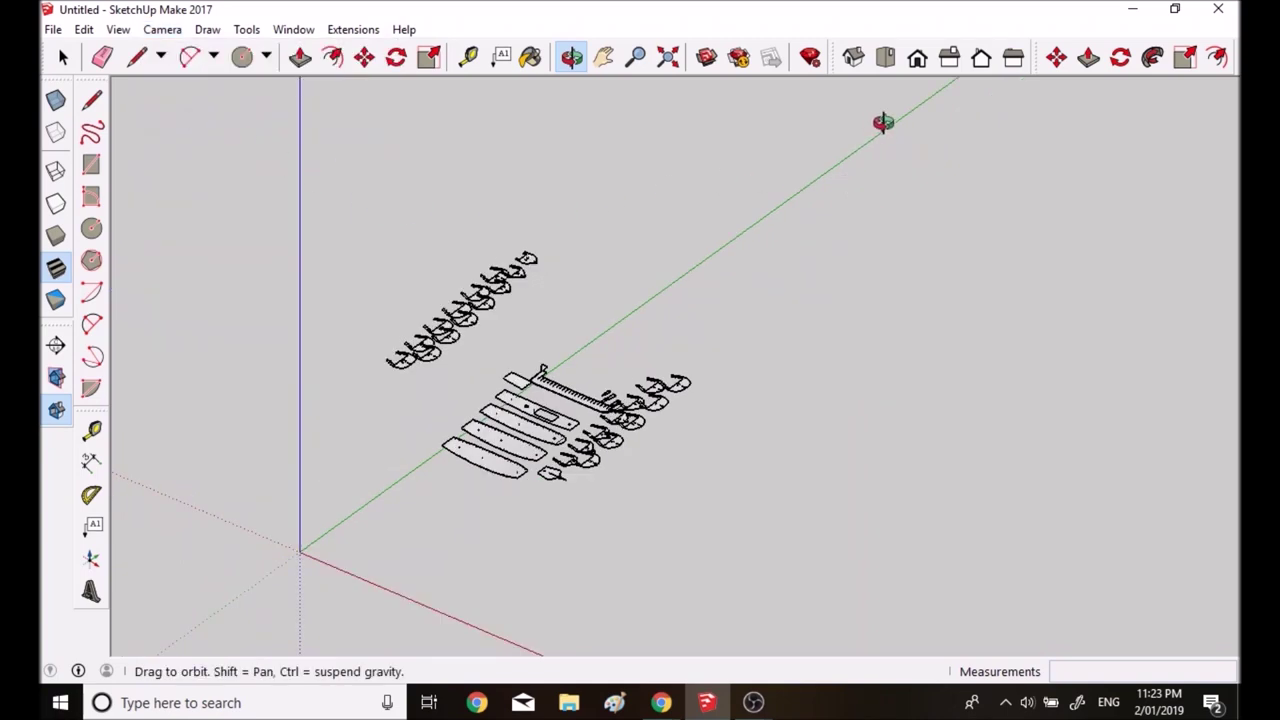
pyautogui.click(886, 58)
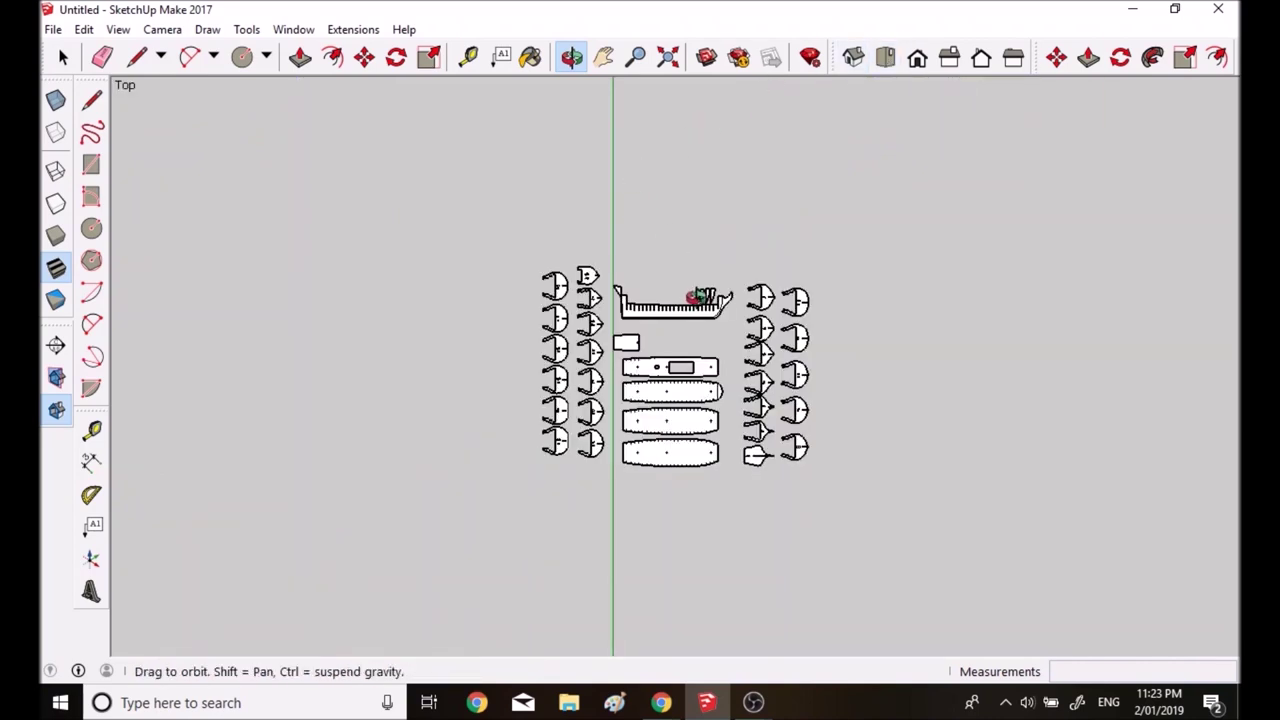
pyautogui.scroll(5, 725, 370)
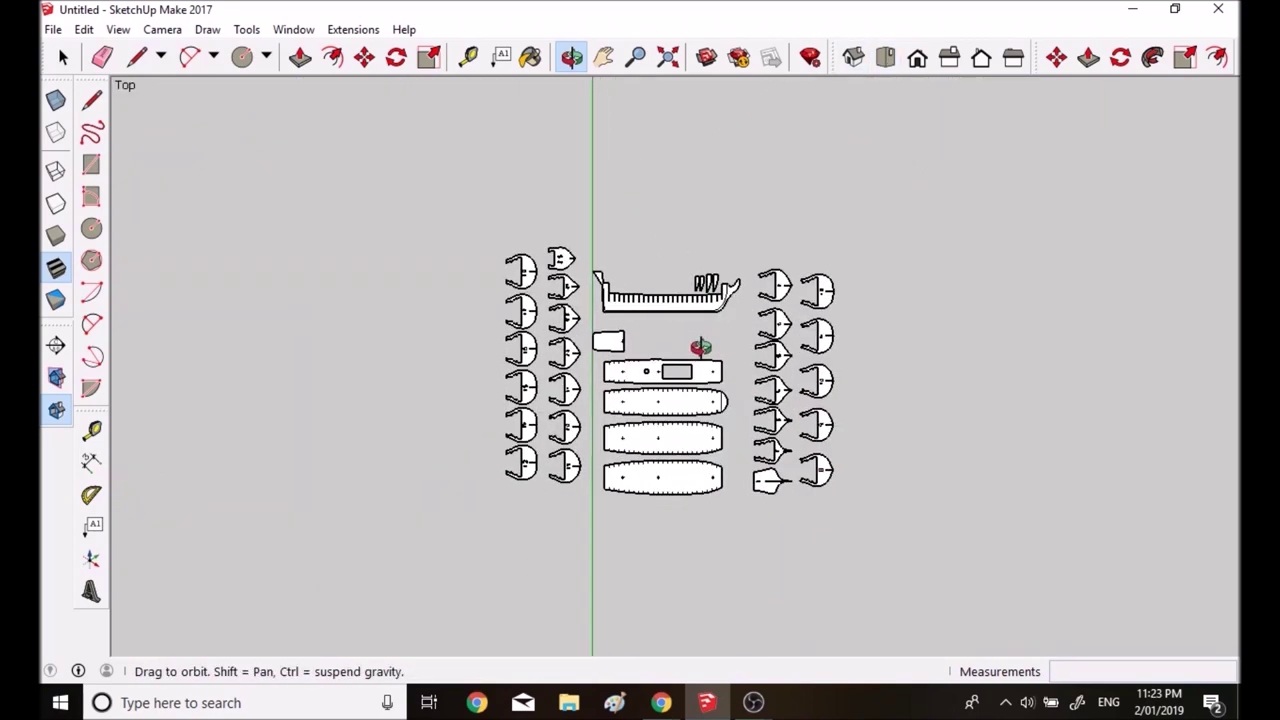
pyautogui.scroll(2, 603, 255)
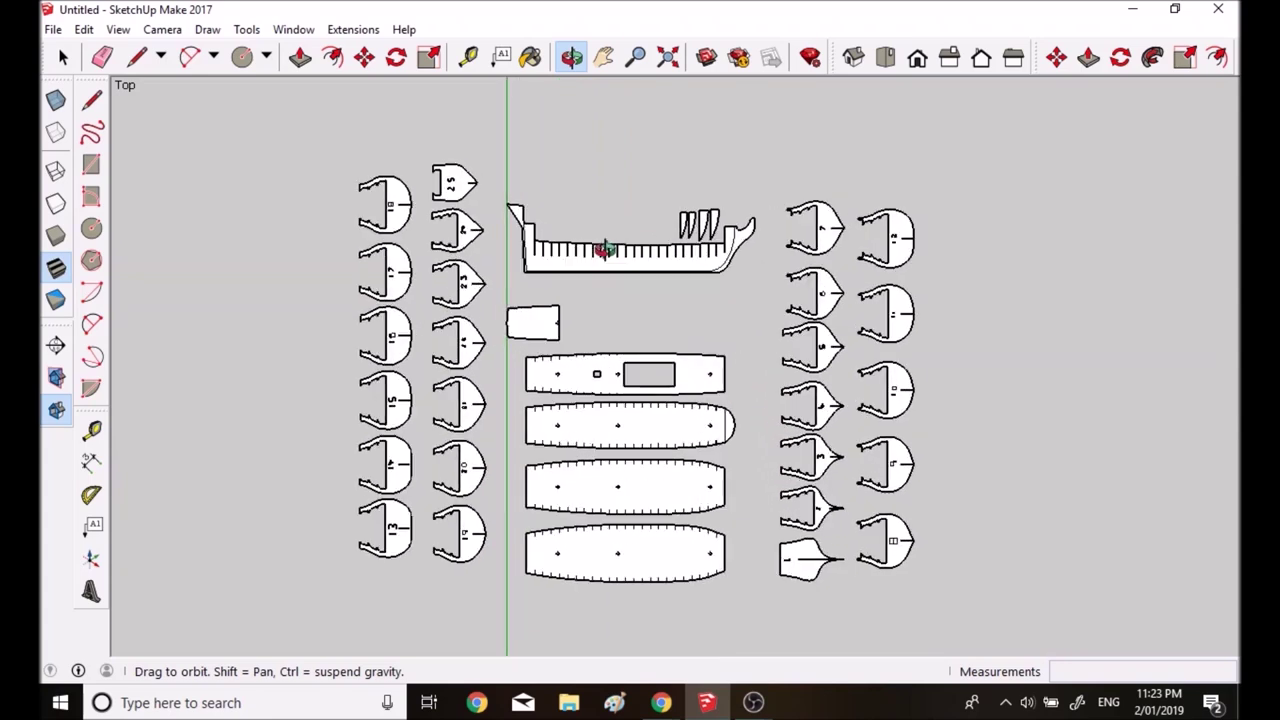
pyautogui.scroll(1, 781, 518)
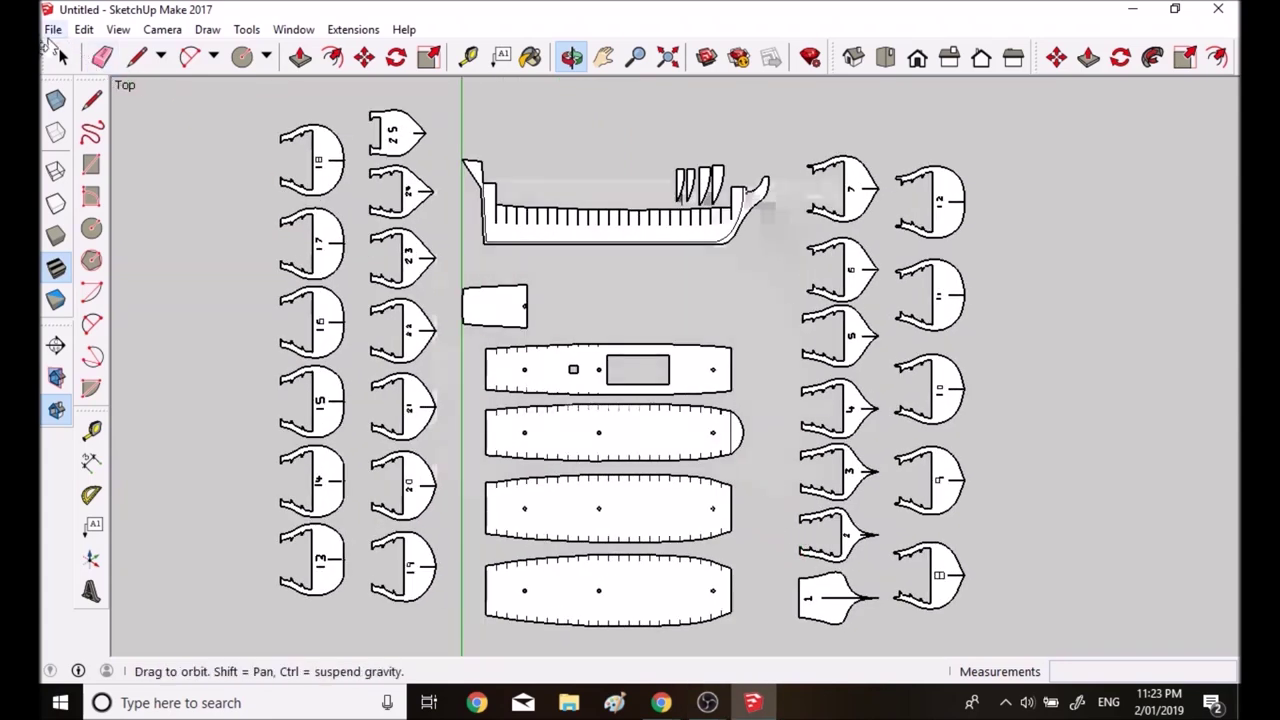
# Step: Generate a print preview of the plans at a scale of 1 mm in the printout to 1 mm in SketchUp
pyautogui.click(53, 30)
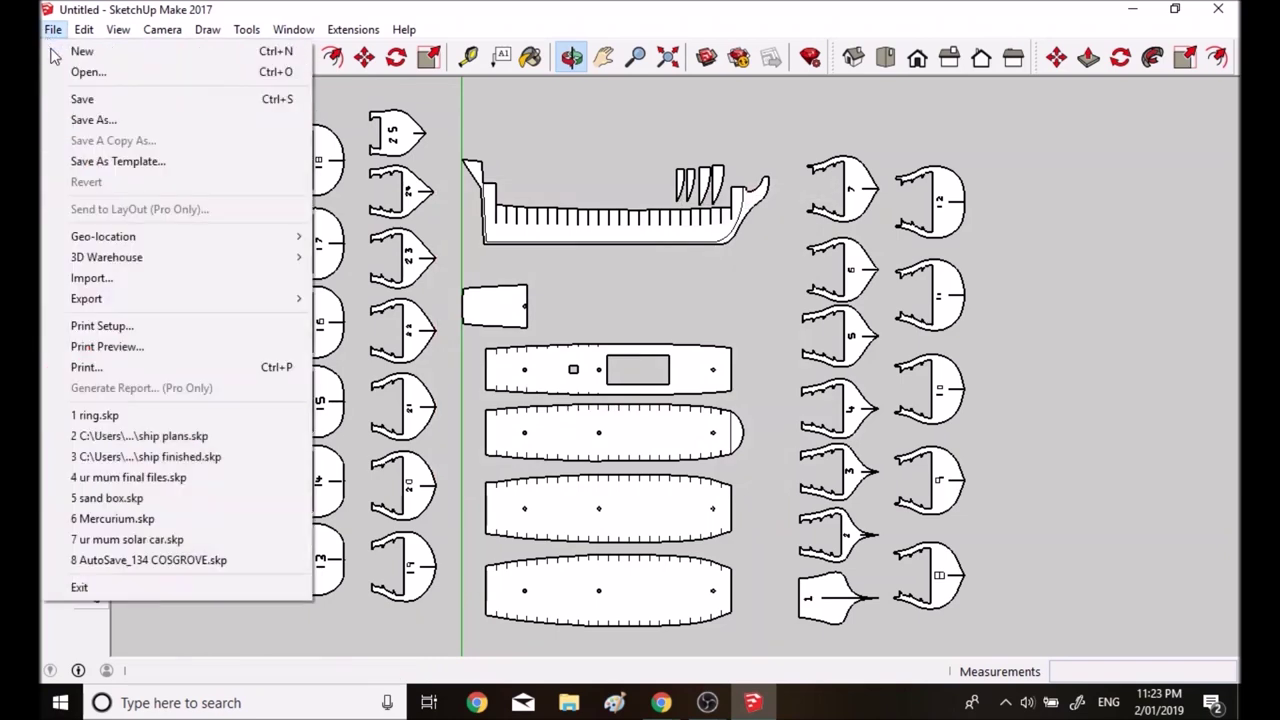
pyautogui.click(110, 349)
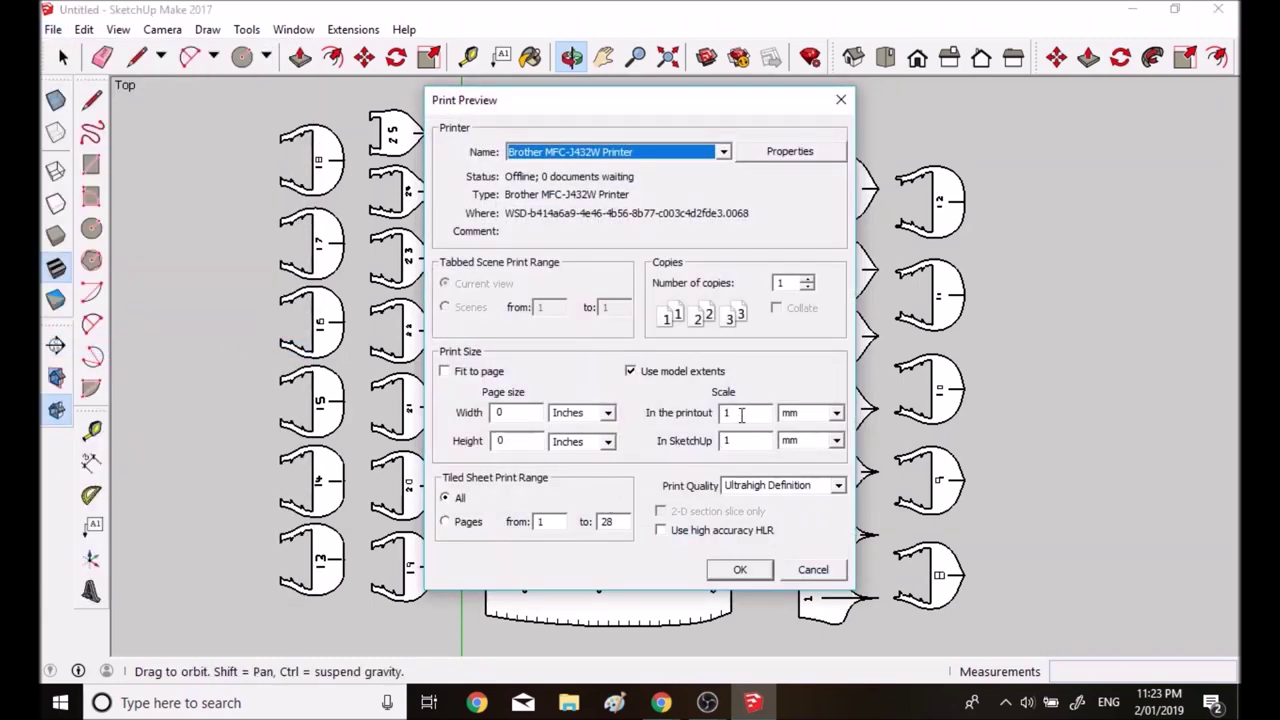
pyautogui.moveTo(741, 415); pyautogui.dragTo(706, 415)
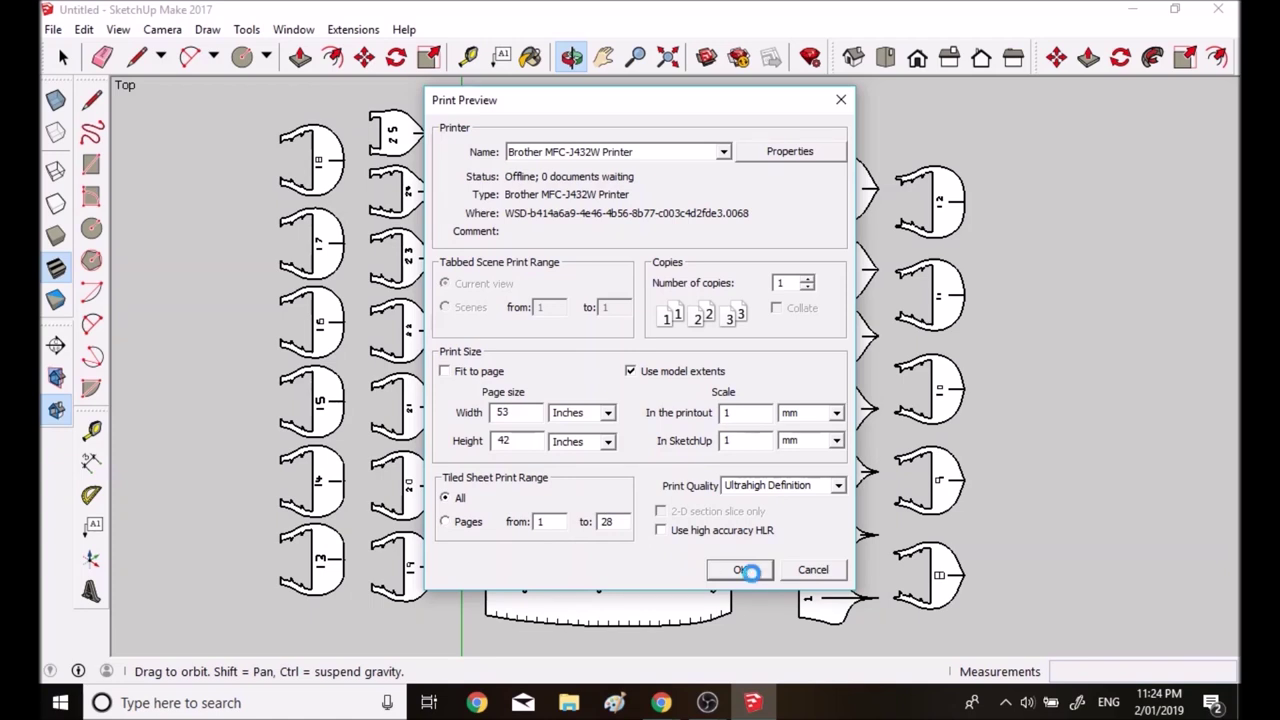
pyautogui.click(752, 572)
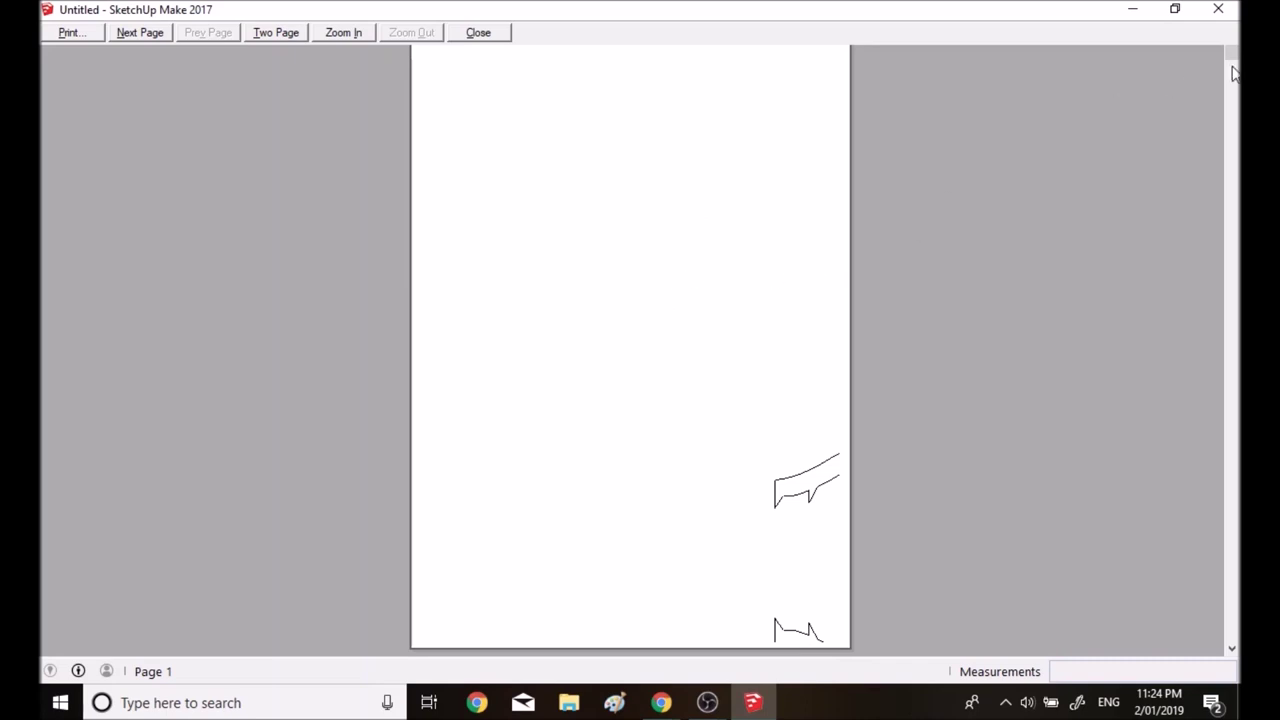
# Step: Look through the tiled pages of the print preview and print all the sheets at the 1:1 scale
pyautogui.scroll(-4, 630, 345)
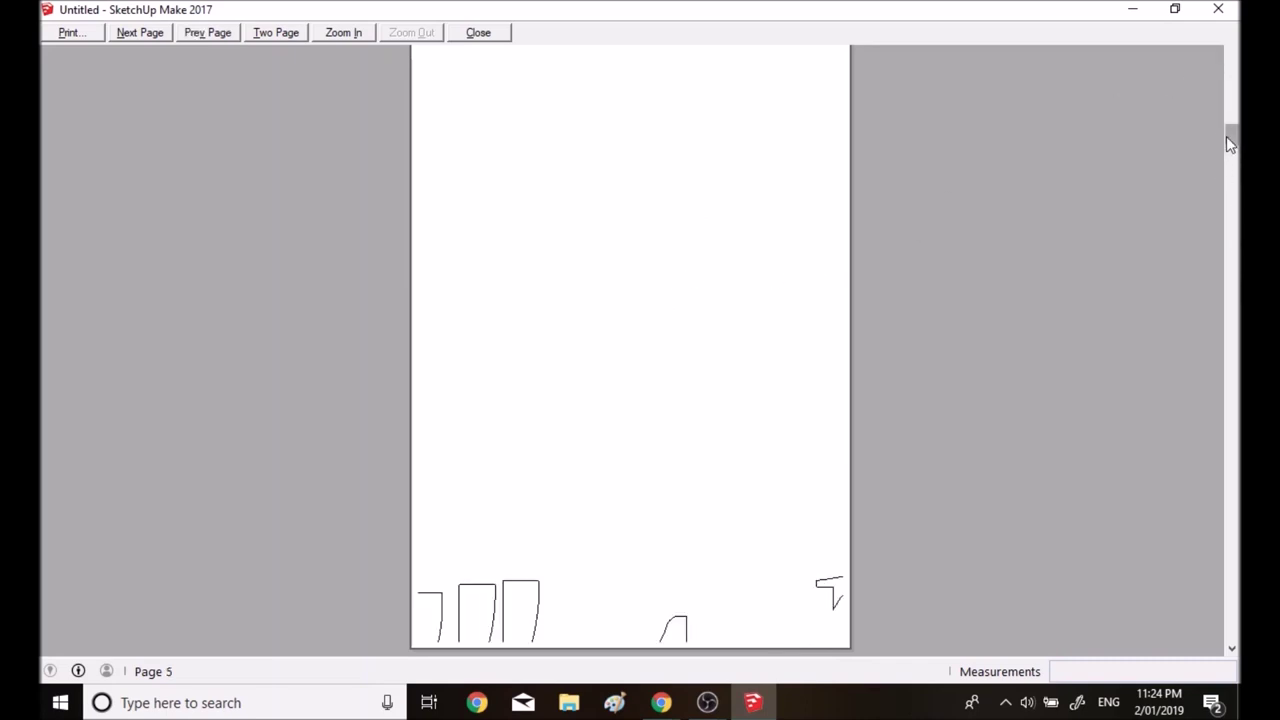
pyautogui.moveTo(1227, 137); pyautogui.dragTo(1234, 285)
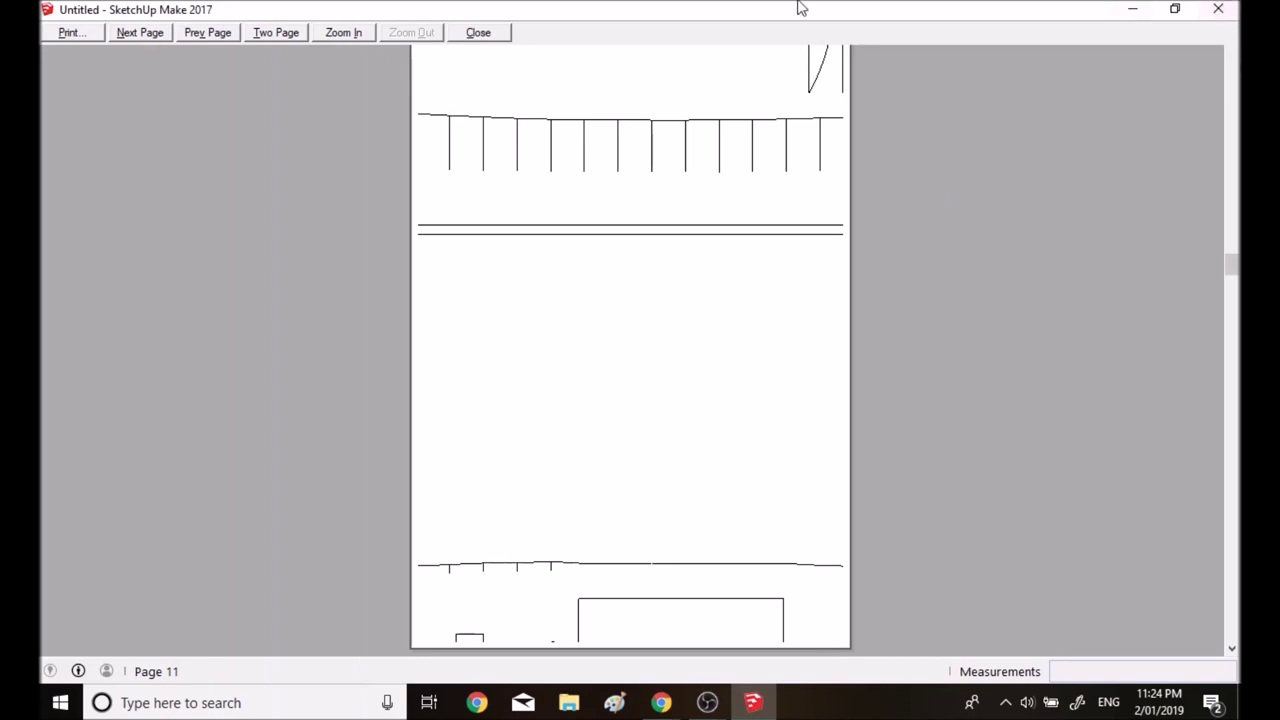
pyautogui.click(66, 33)
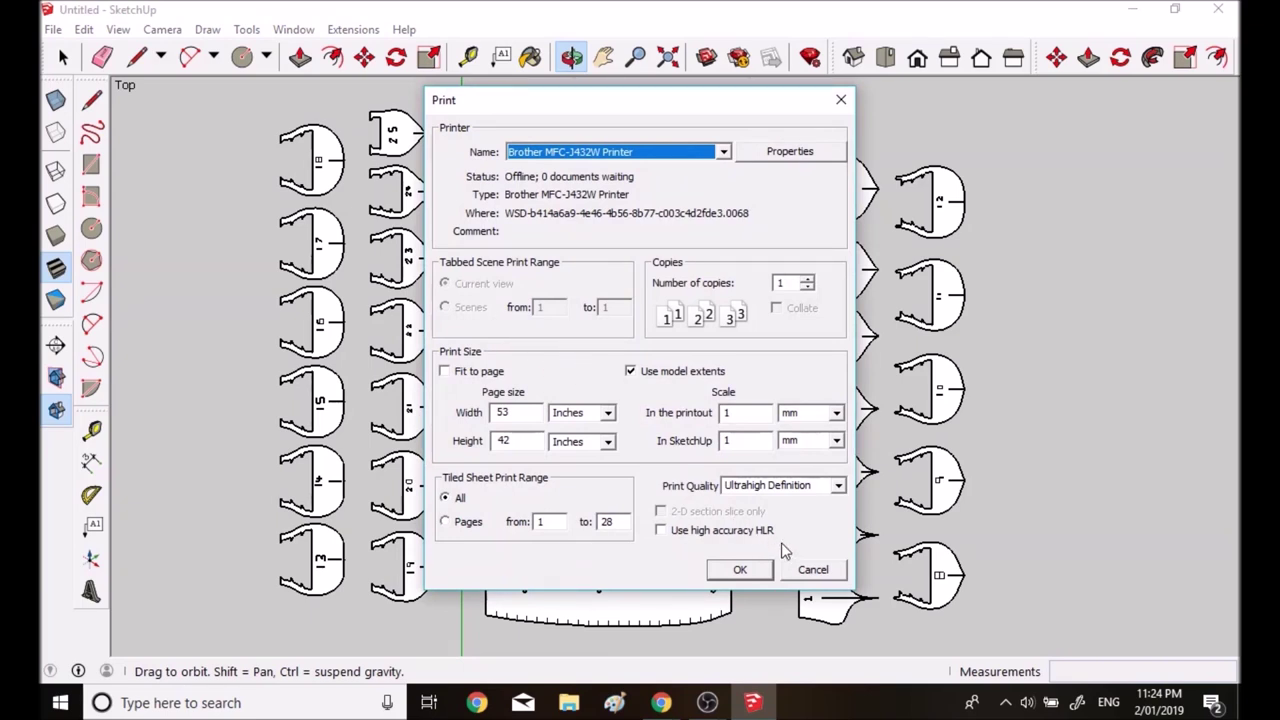
pyautogui.click(745, 570)
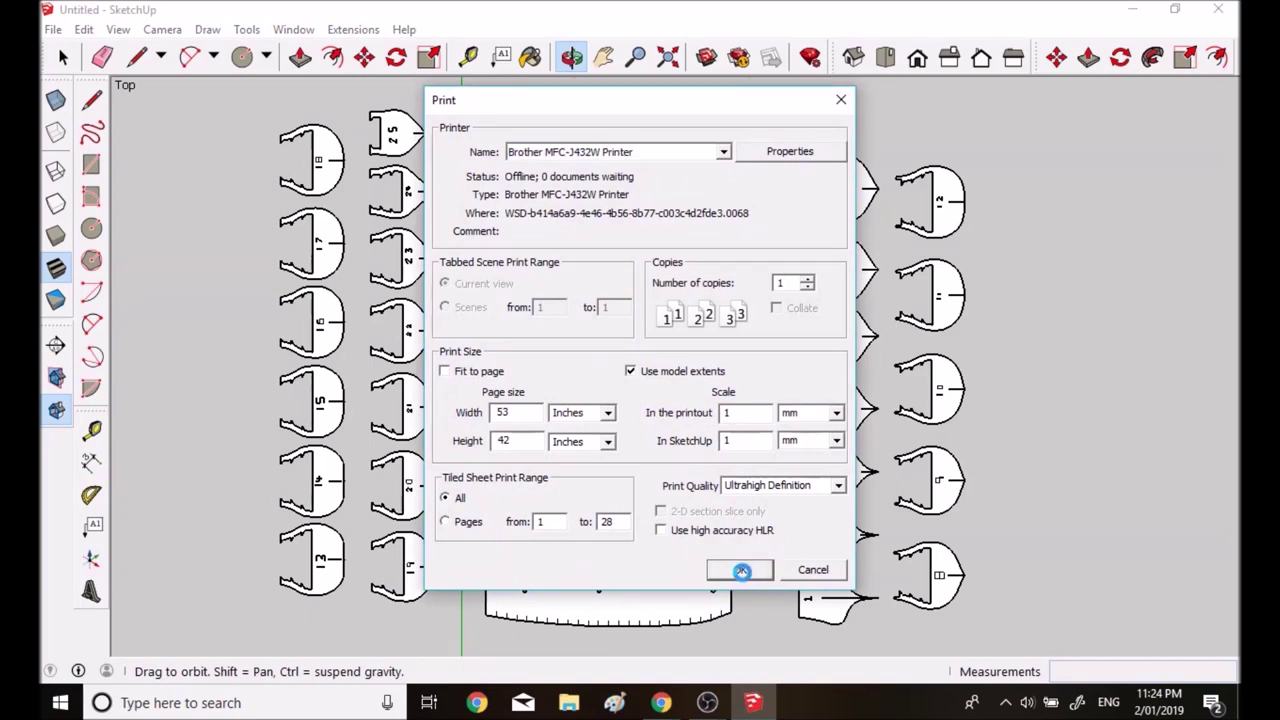